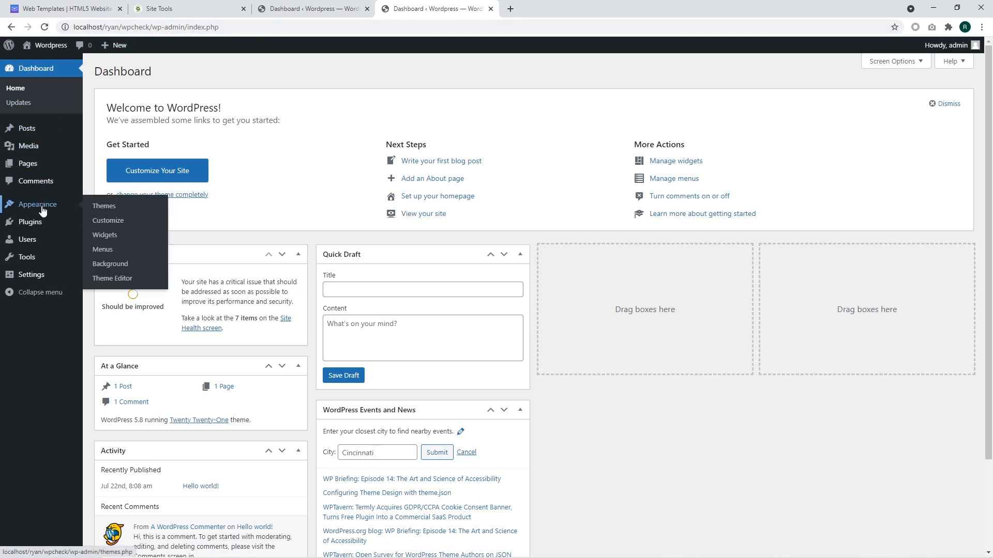
Delete the Twenty Twenty theme from Appearance > Themes and confirm the removal.
{"action": "left_click", "coordinate": [100, 208]}
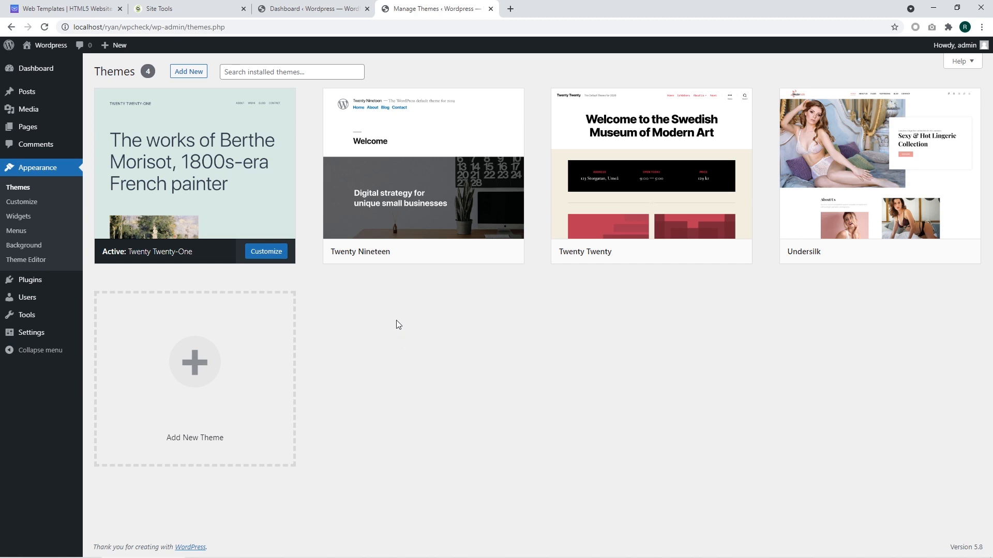
{"action": "mouse_move", "coordinate": [651, 167]}
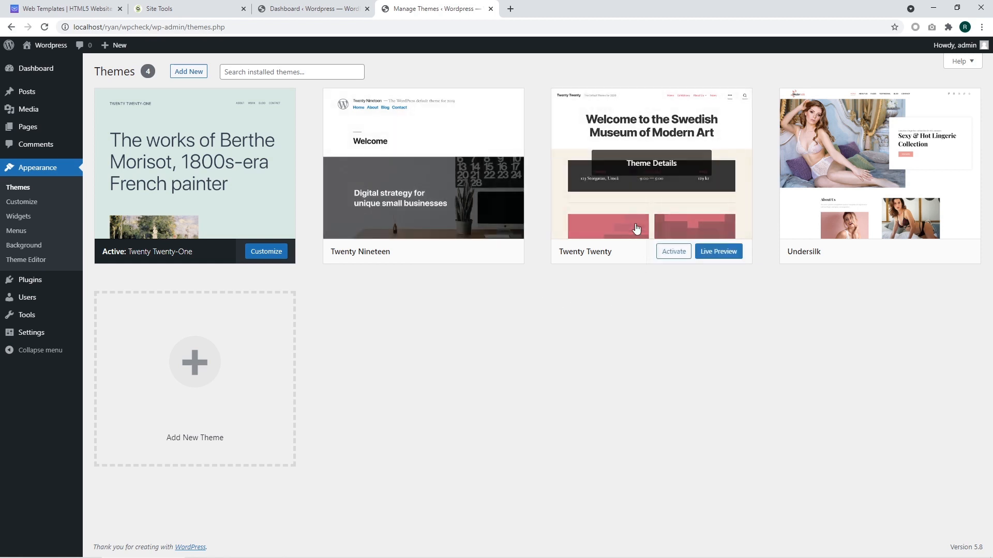
{"action": "left_click", "coordinate": [654, 198]}
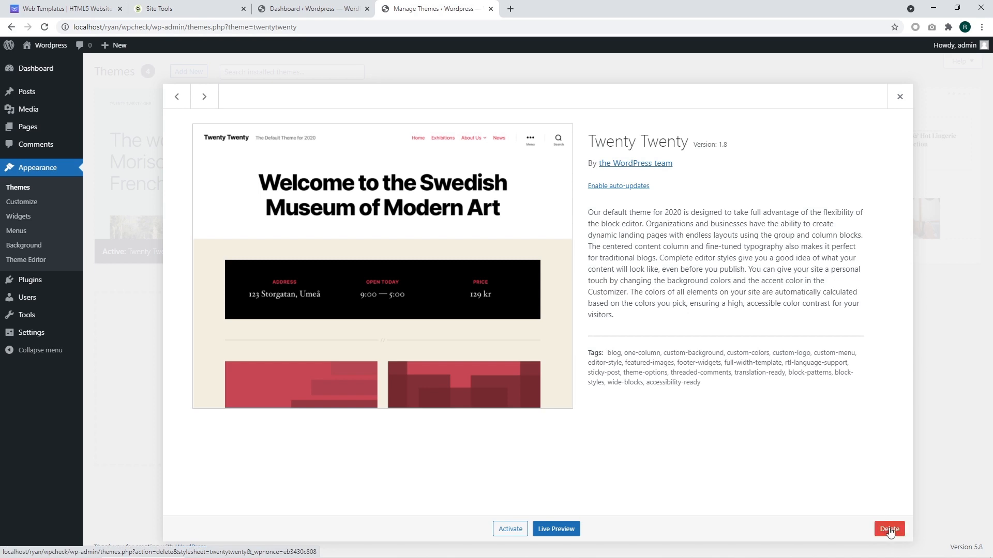
{"action": "left_click", "coordinate": [890, 529]}
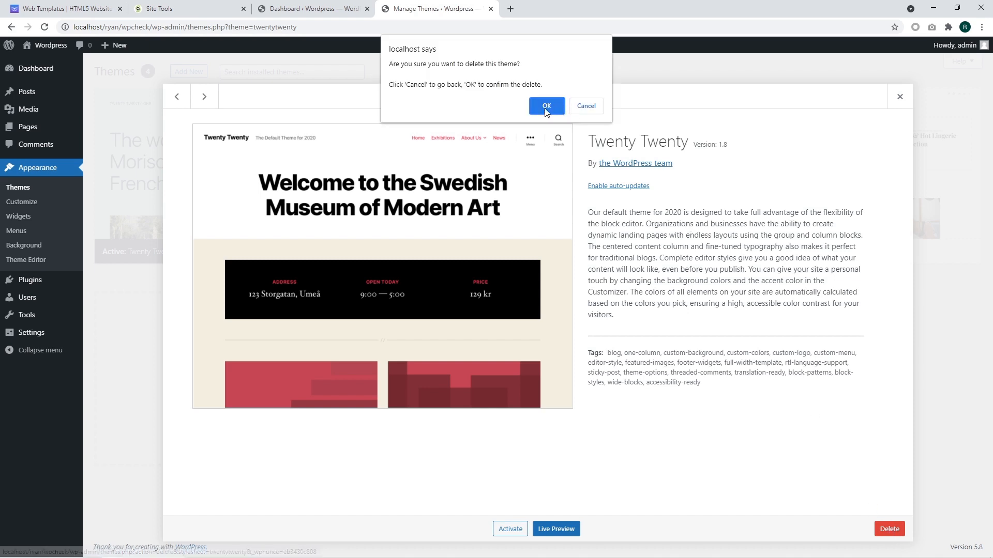
{"action": "left_click", "coordinate": [545, 106]}
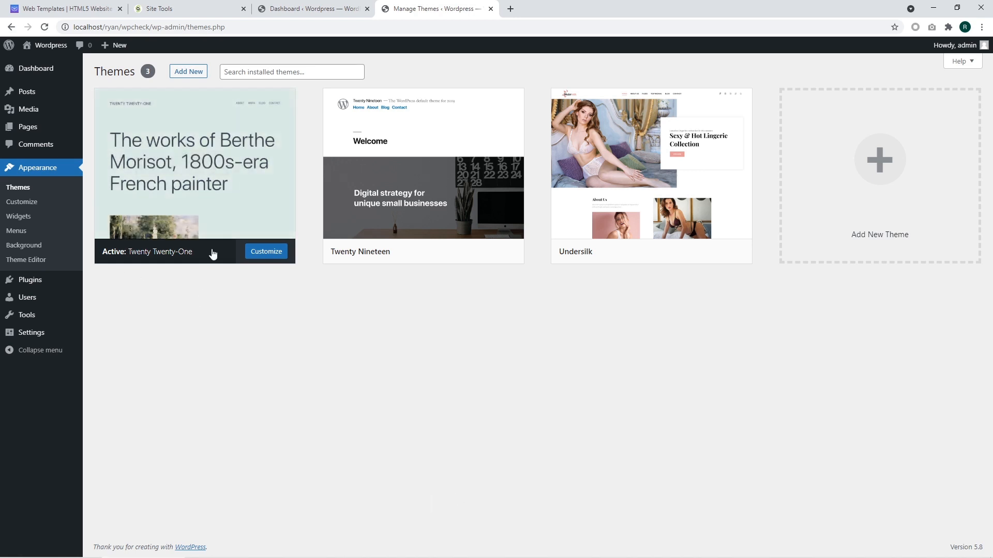
{"action": "mouse_move", "coordinate": [195, 175]}
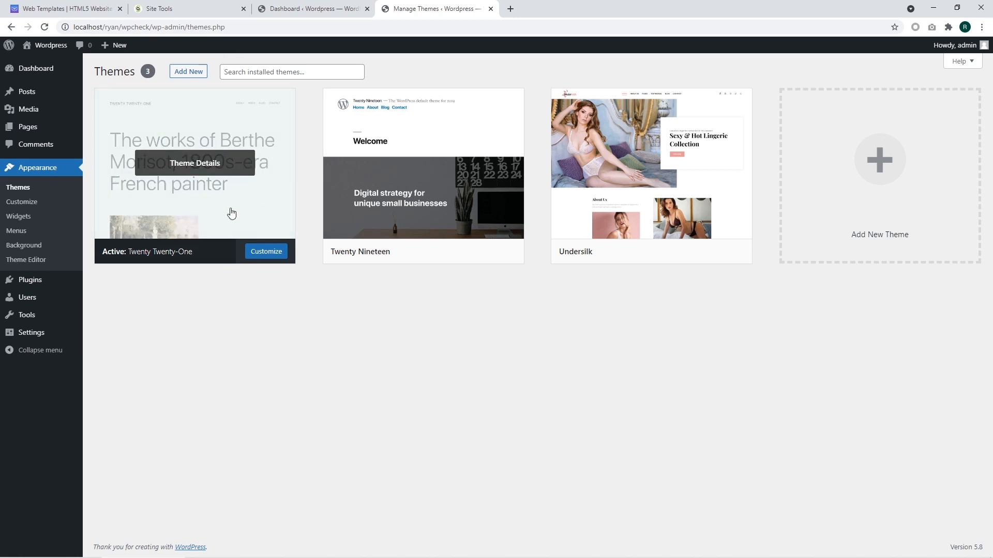
Activate the Undersilk theme, then bring up Twenty Twenty-One's theme details.
{"action": "left_click", "coordinate": [258, 208]}
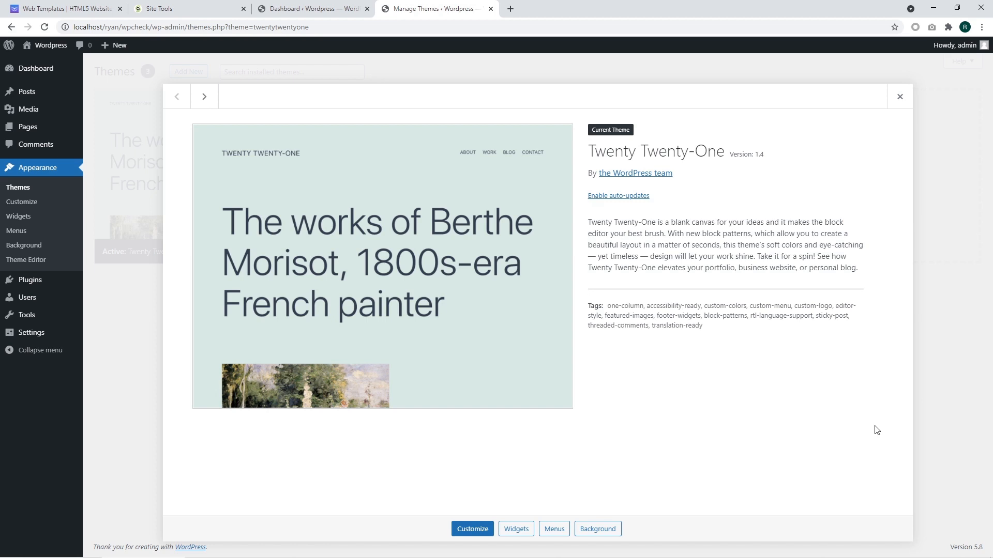
{"action": "left_click", "coordinate": [900, 96]}
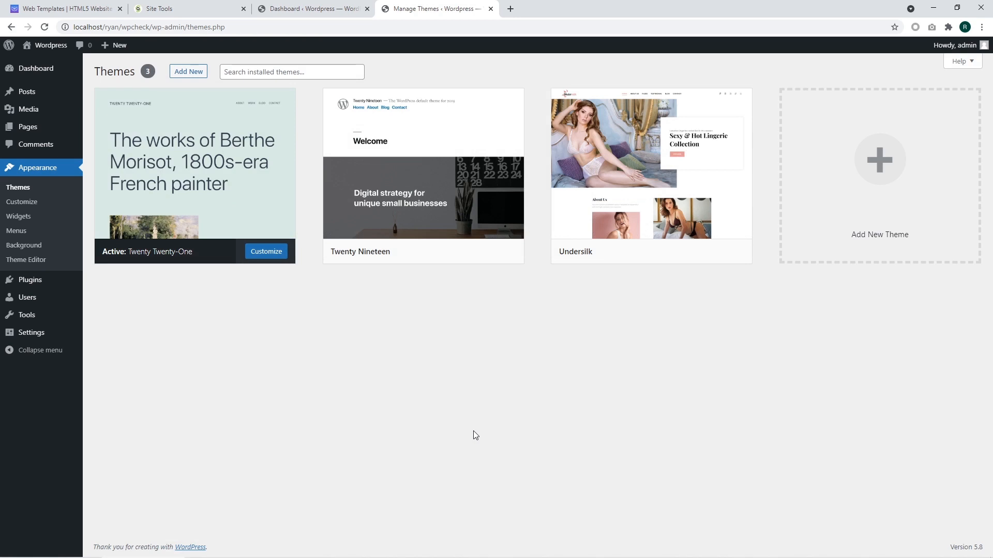
{"action": "mouse_move", "coordinate": [651, 171]}
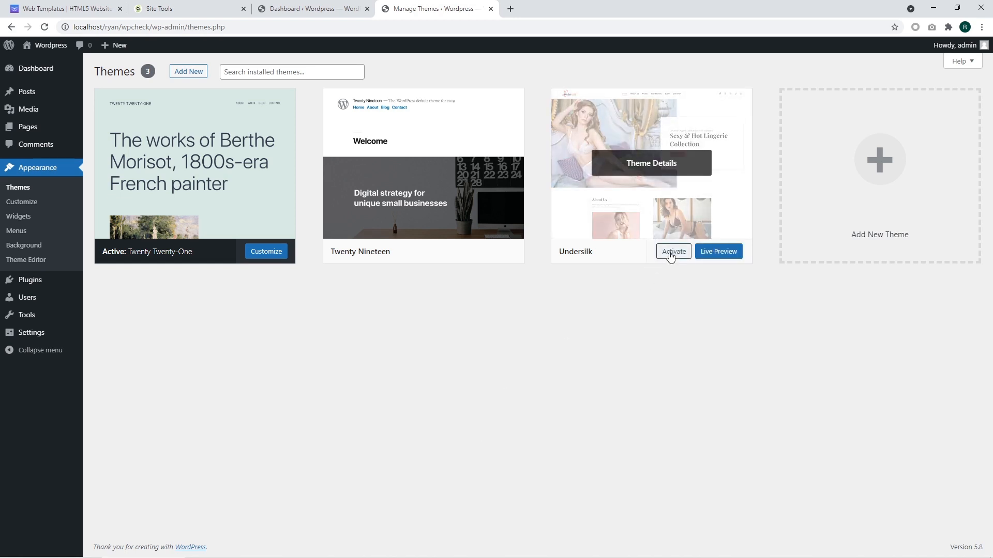
{"action": "left_click", "coordinate": [672, 253]}
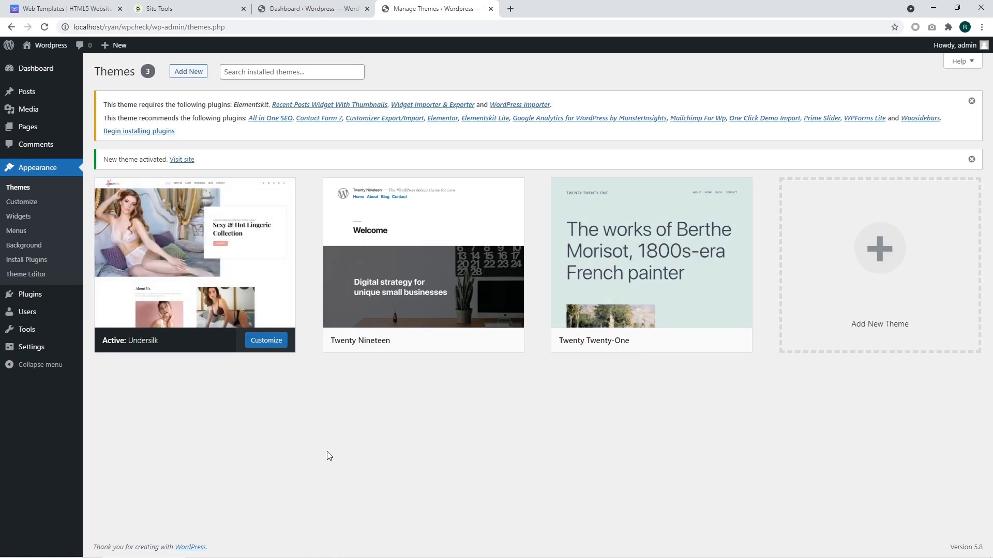
{"action": "mouse_move", "coordinate": [651, 256]}
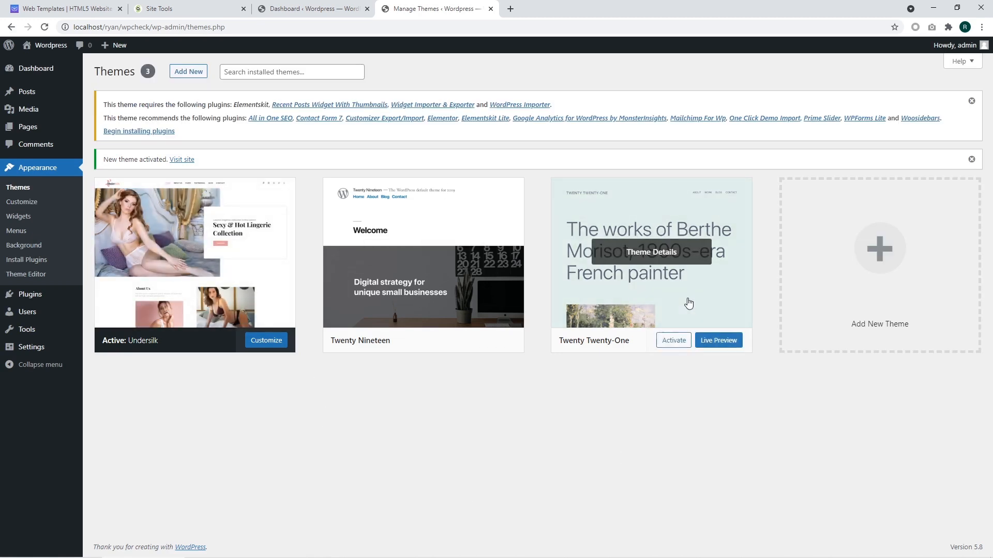
{"action": "left_click", "coordinate": [700, 289]}
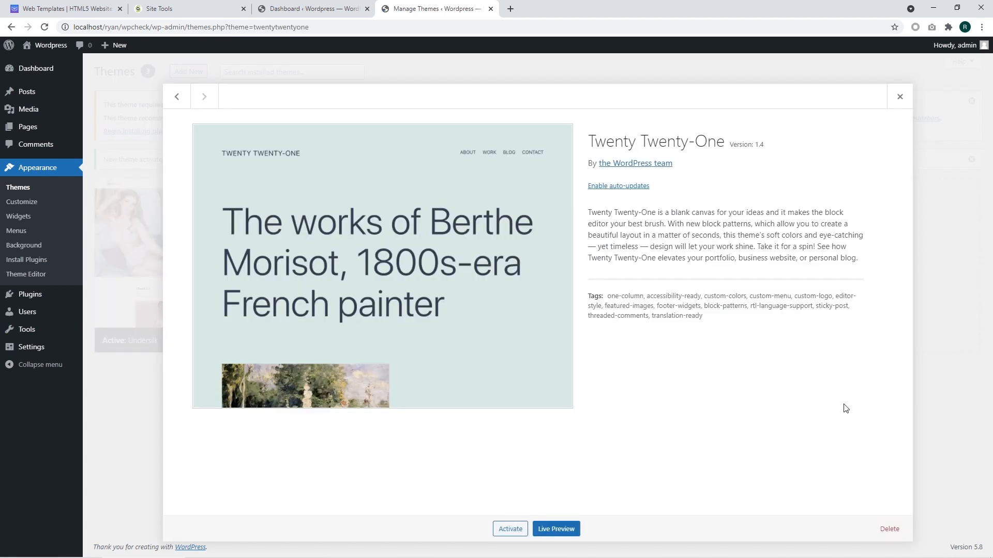
Delete Twenty Twenty-One from the local site and move to the templatetesting.com dashboard.
{"action": "left_click", "coordinate": [890, 529]}
{"action": "left_click", "coordinate": [546, 106]}
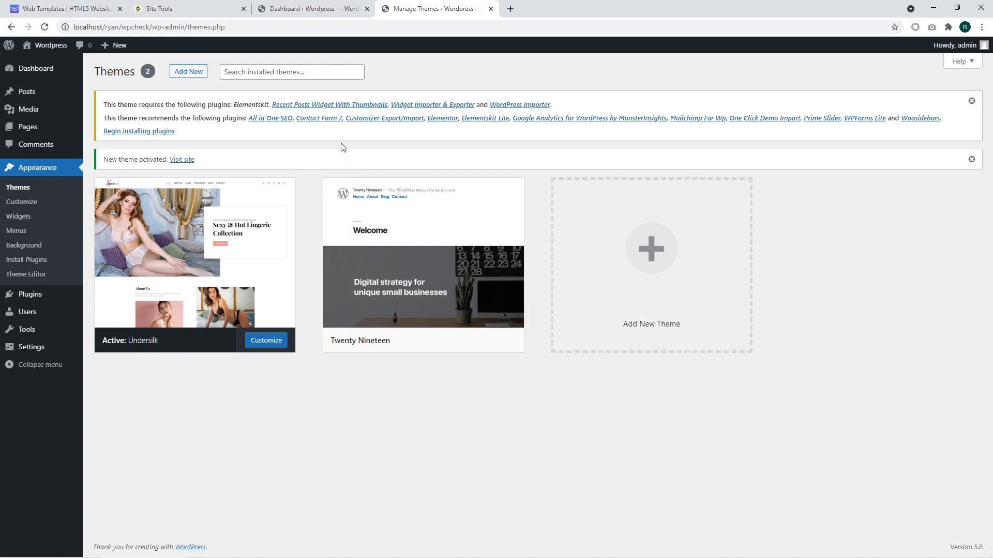
{"action": "left_click", "coordinate": [297, 8]}
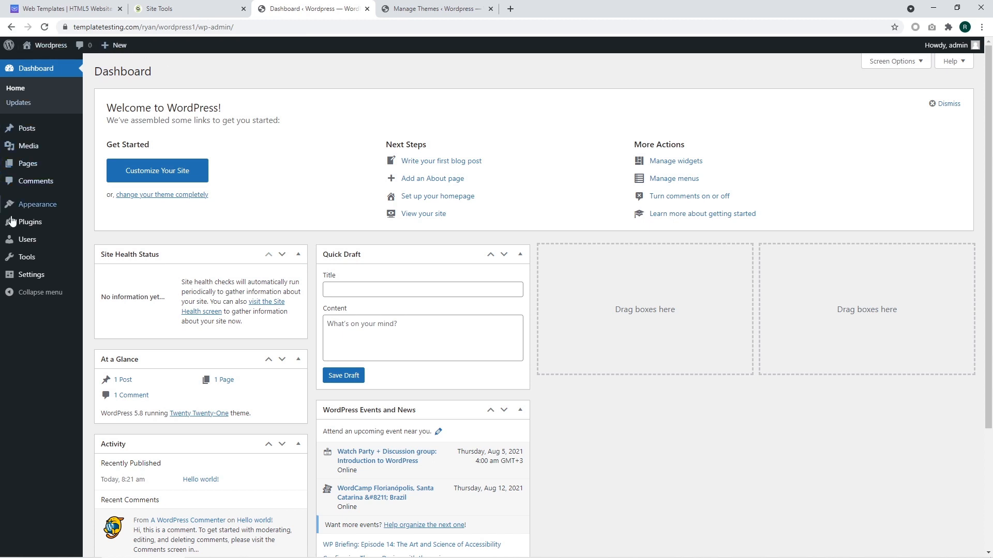
View templatetesting.com's installed themes, then switch to the SiteGround Site Tools file manager.
{"action": "mouse_move", "coordinate": [37, 203]}
{"action": "left_click", "coordinate": [104, 207]}
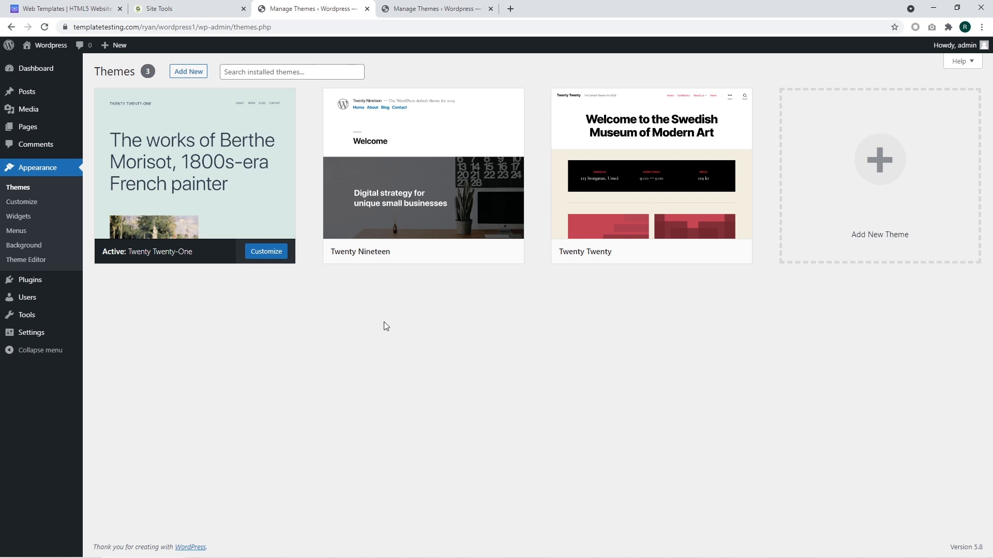
{"action": "left_click", "coordinate": [179, 5]}
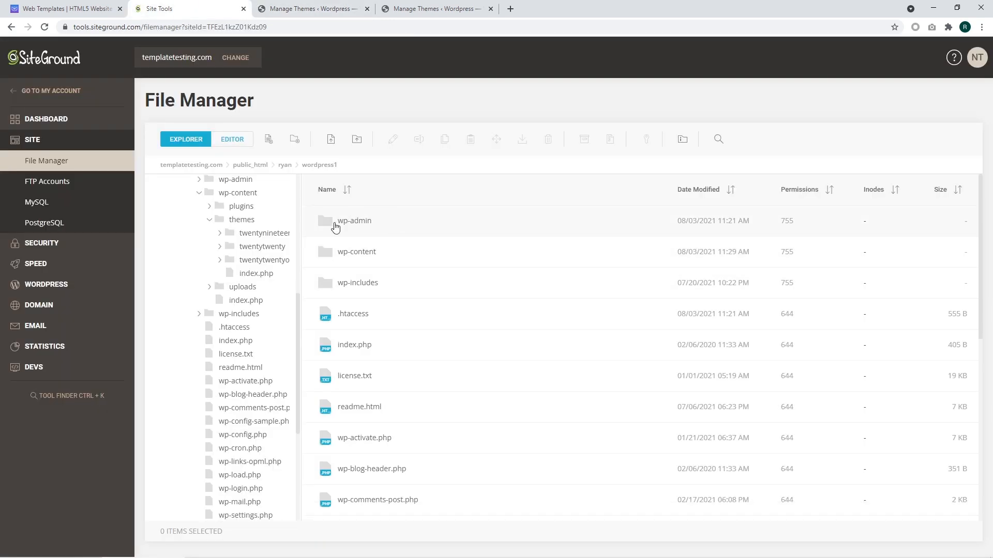
Delete the twentynineteen folder from wp-content/themes, keeping twentytwenty and twentytwentyone.
{"action": "double_click", "coordinate": [338, 253]}
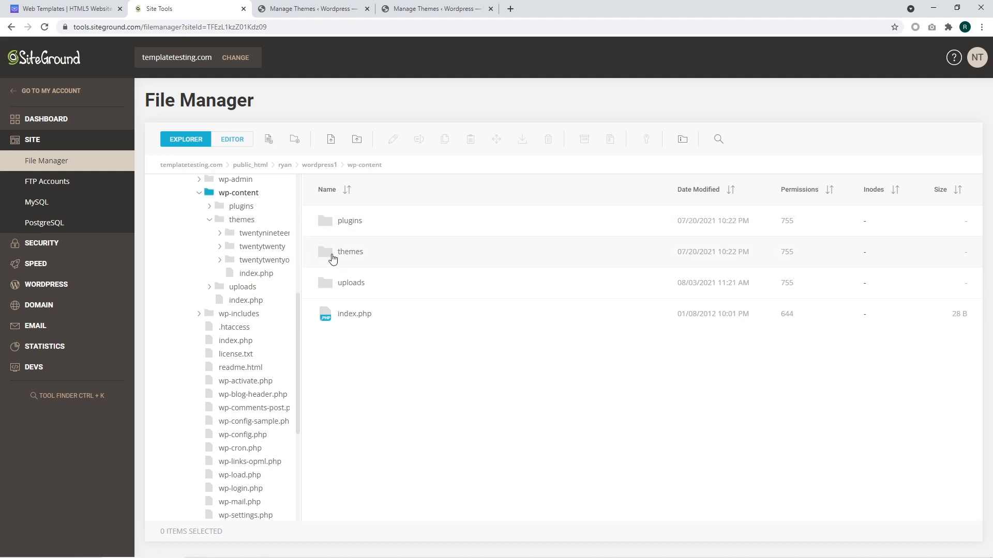
{"action": "double_click", "coordinate": [332, 252]}
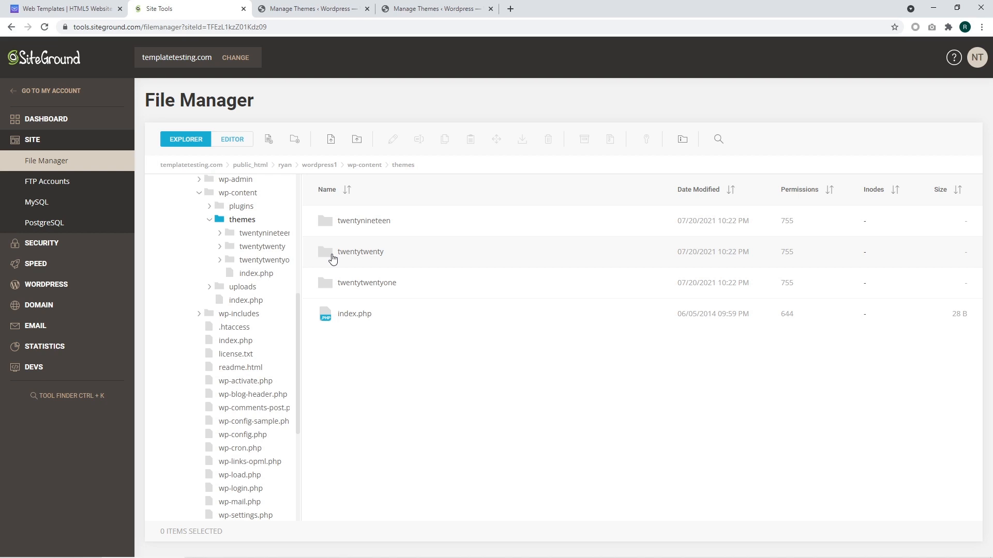
{"action": "right_click", "coordinate": [349, 223]}
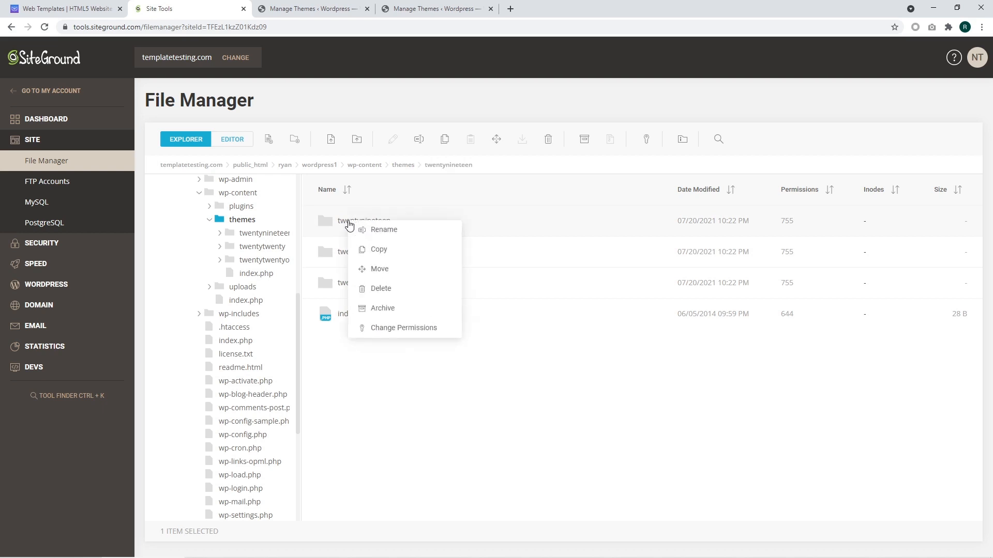
{"action": "left_click", "coordinate": [382, 290]}
{"action": "left_click", "coordinate": [563, 379]}
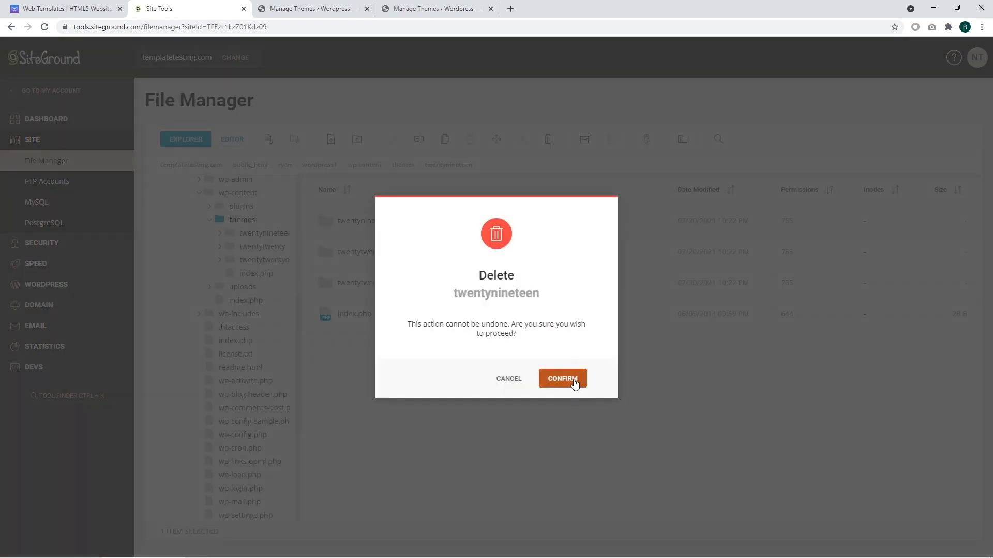
{"action": "left_click", "coordinate": [575, 383]}
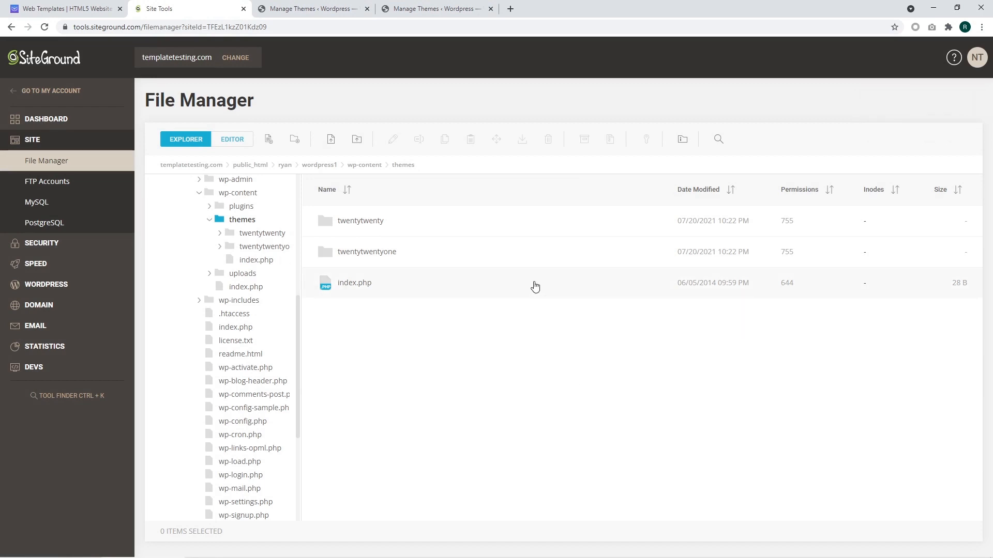
Reload the templatetesting.com Themes page so Twenty Nineteen no longer appears.
{"action": "left_click", "coordinate": [306, 8]}
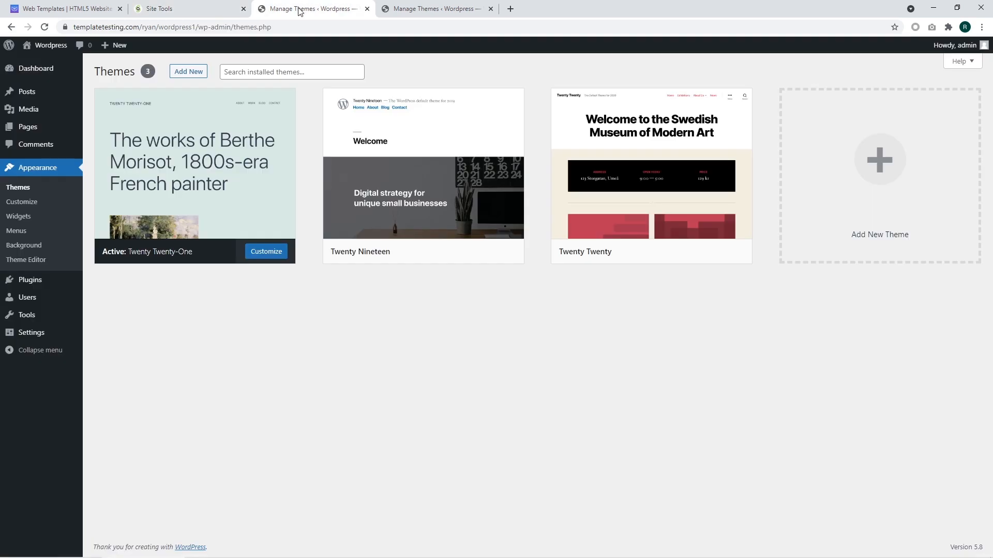
{"action": "left_click", "coordinate": [289, 27]}
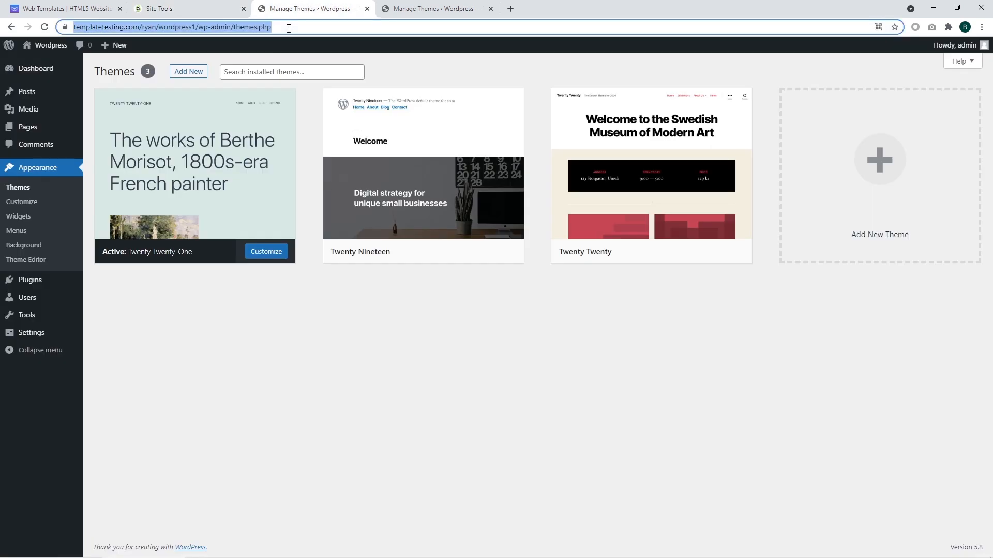
{"action": "key", "text": "Return"}
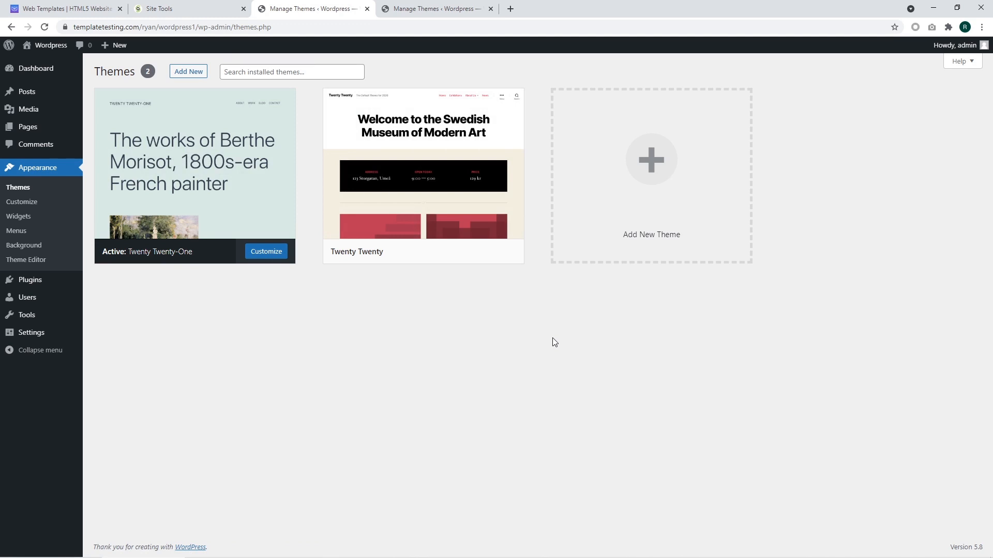
In FileZilla, delete the twentytwenty folder from wp-content/themes and return to the browser.
{"action": "key", "text": "alt+Tab"}
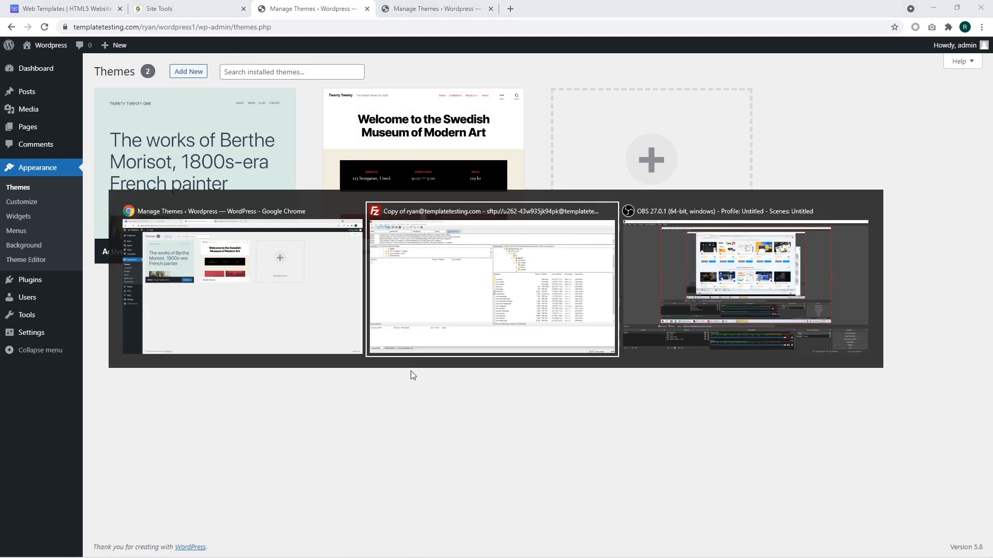
{"action": "key", "text": "alt+Tab"}
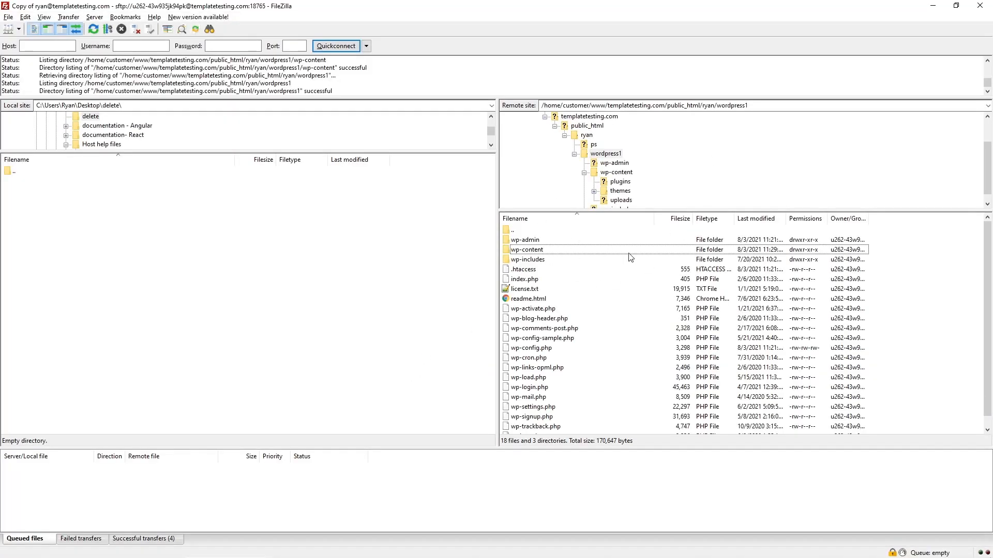
{"action": "double_click", "coordinate": [528, 250]}
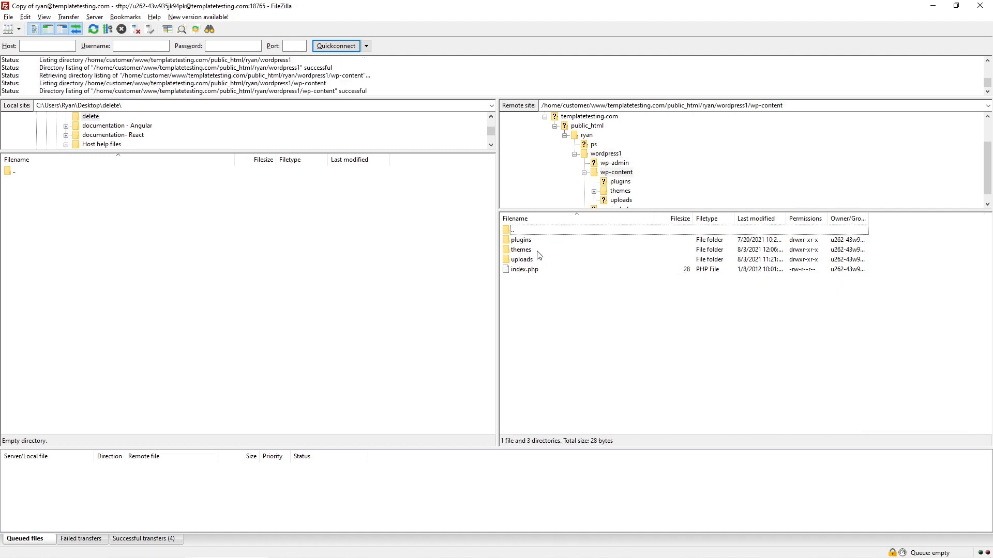
{"action": "double_click", "coordinate": [520, 251]}
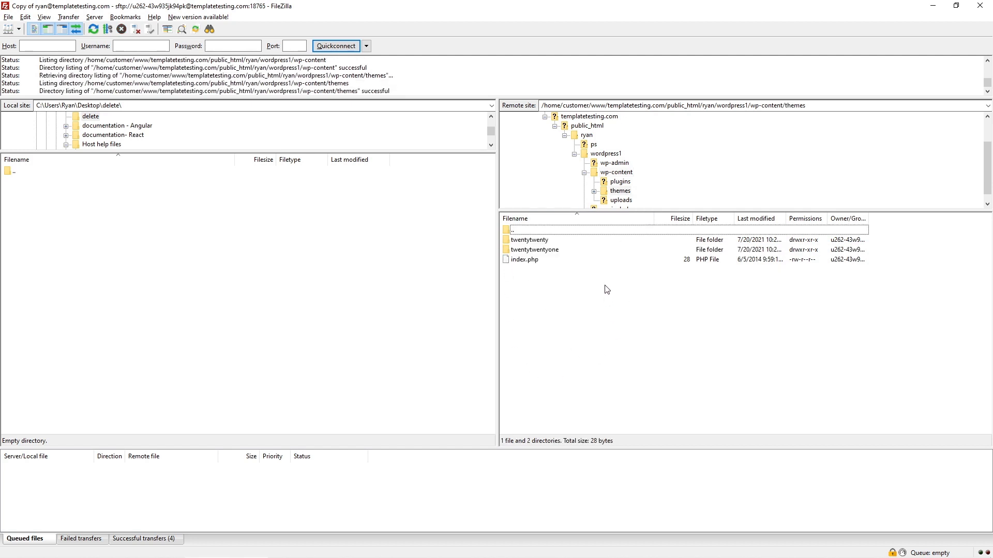
{"action": "left_click", "coordinate": [555, 240]}
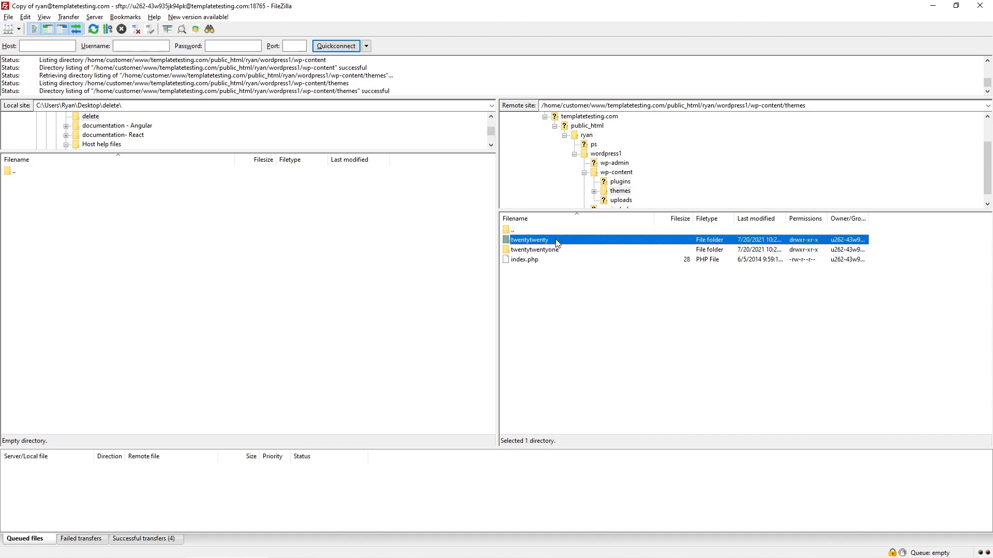
{"action": "key", "text": "Delete"}
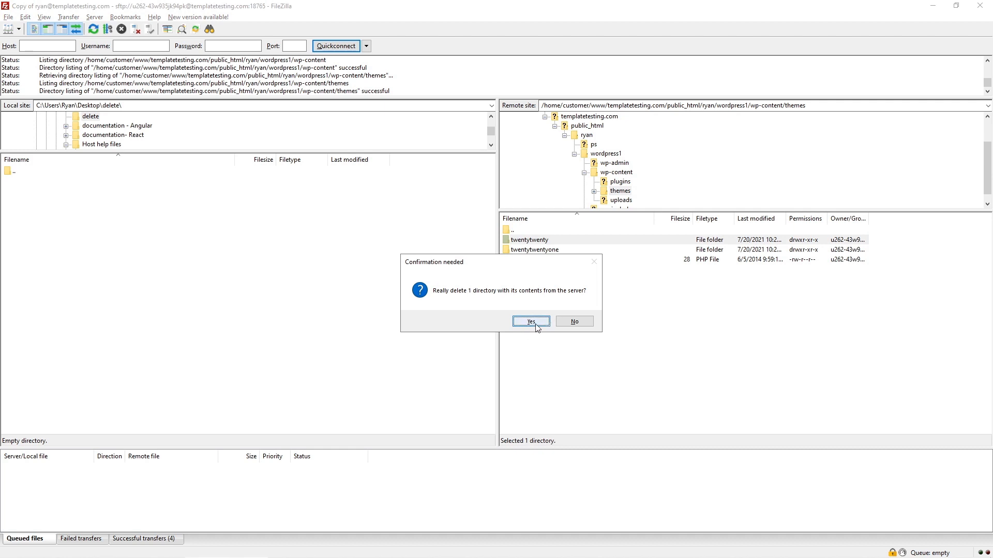
{"action": "left_click", "coordinate": [532, 323]}
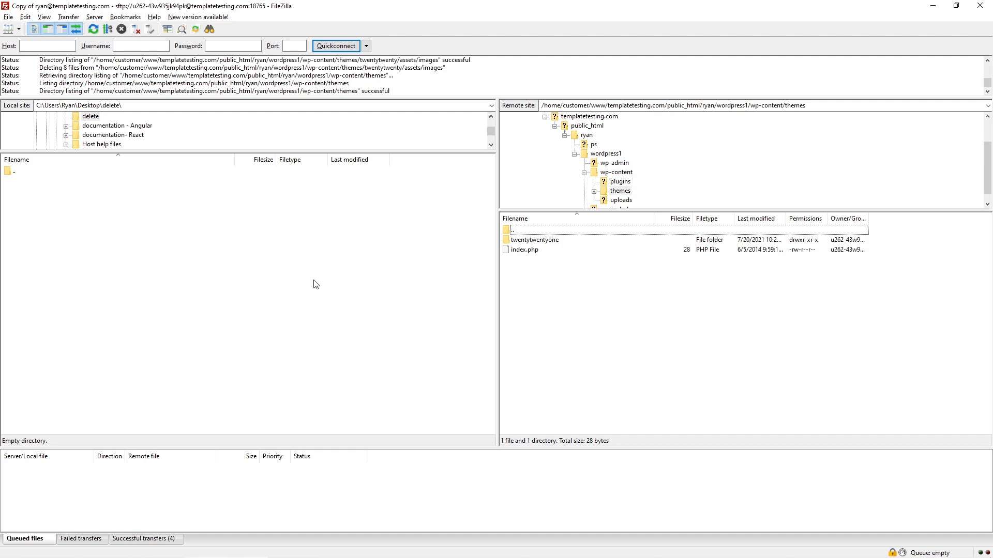
{"action": "key", "text": "alt+Tab"}
{"action": "key", "text": "alt+Tab"}
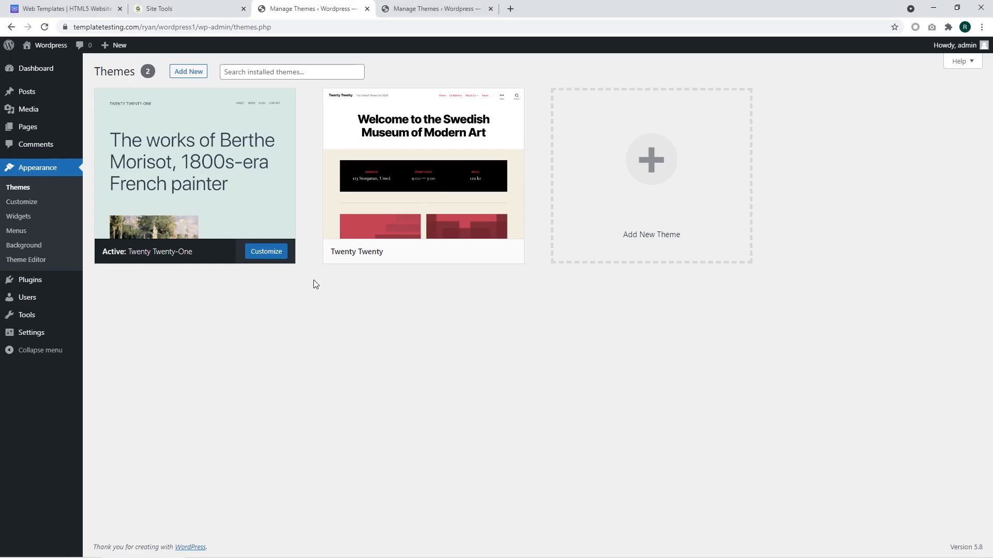
Reload Themes to see only Twenty Twenty-One, view its details, then go to TemplateMonster.
{"action": "left_click", "coordinate": [220, 28]}
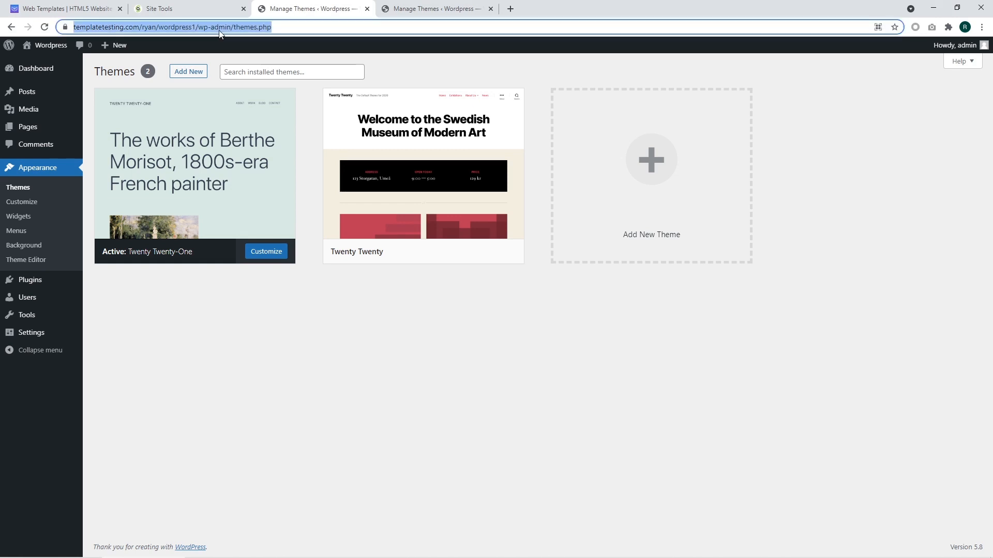
{"action": "key", "text": "Return"}
{"action": "left_click", "coordinate": [260, 123]}
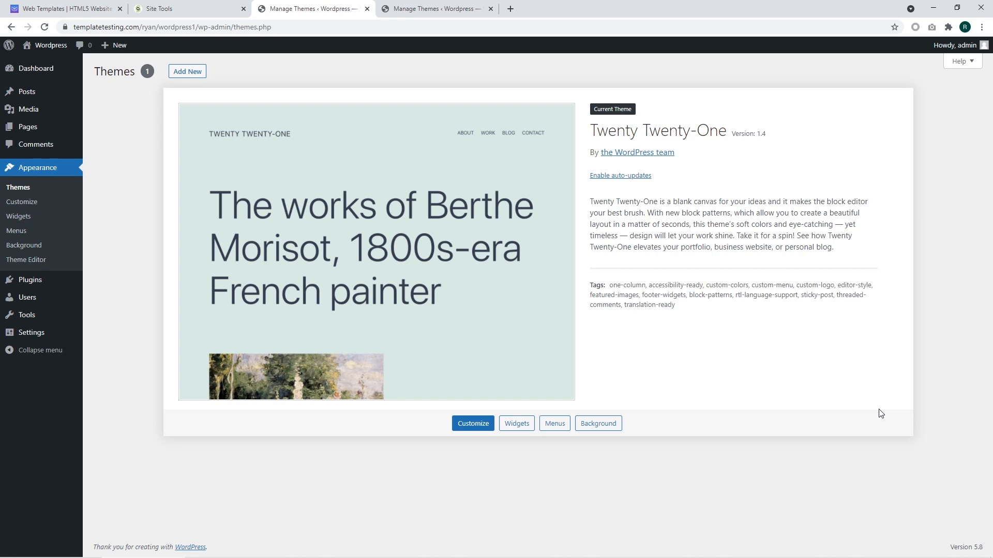
{"action": "left_click", "coordinate": [60, 8]}
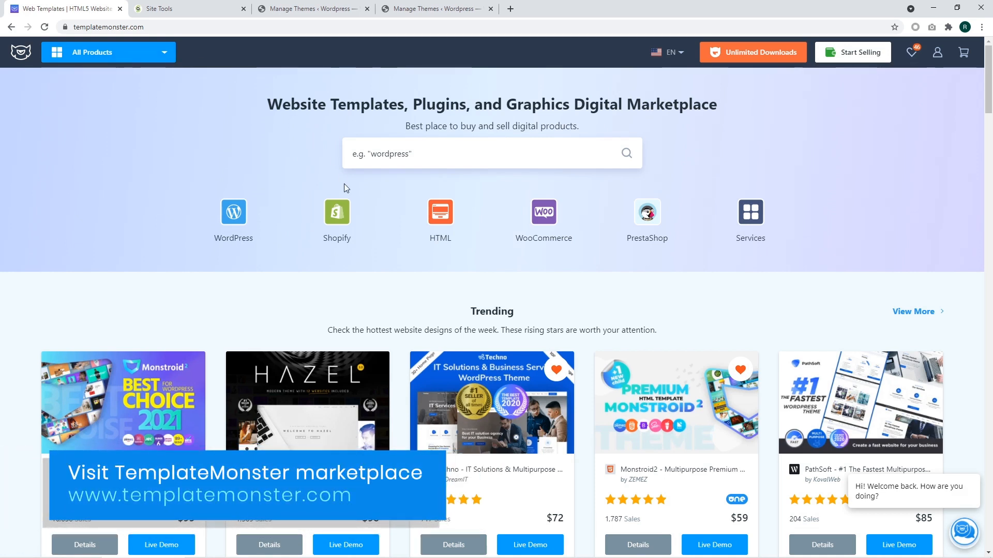
Choose the WordPress category on the TemplateMonster home page.
{"action": "left_click", "coordinate": [233, 218]}
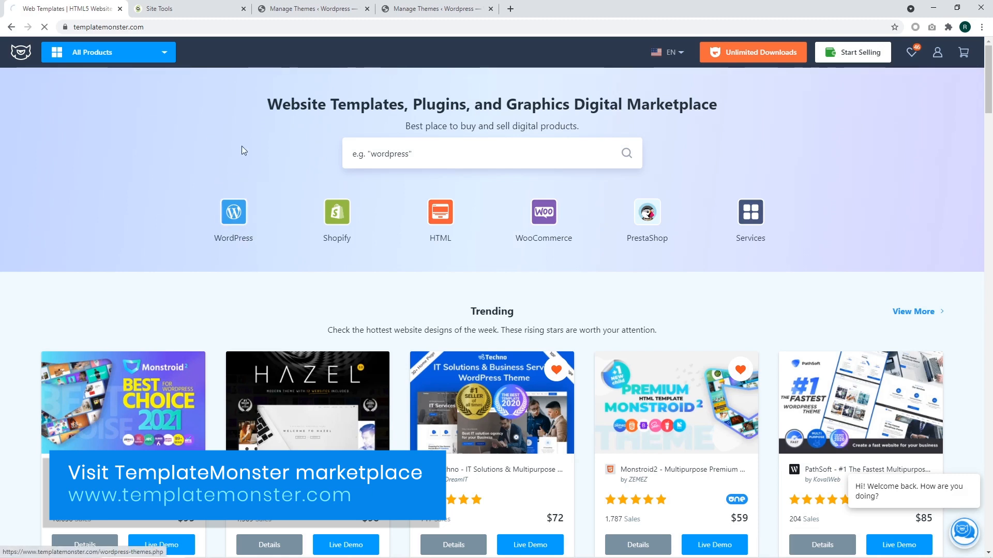